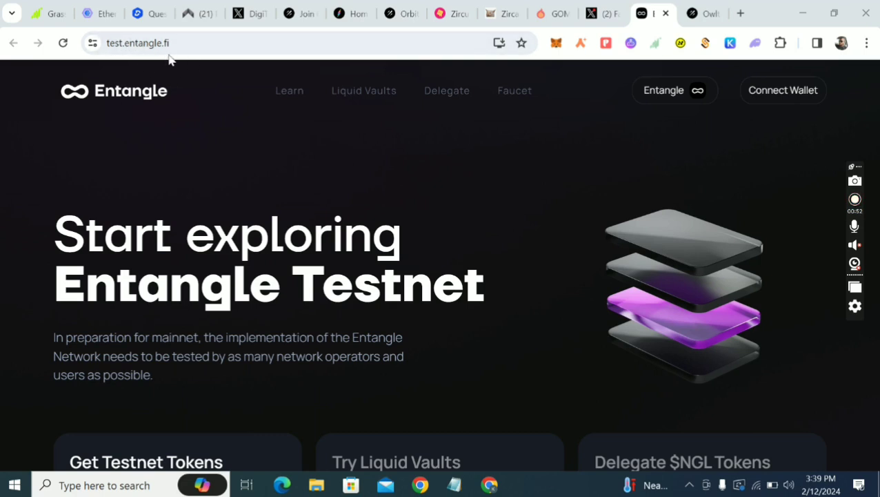
# Step: Connect the MetaMask wallet account to the Entangle Testnet site
pyautogui.click(796, 90)
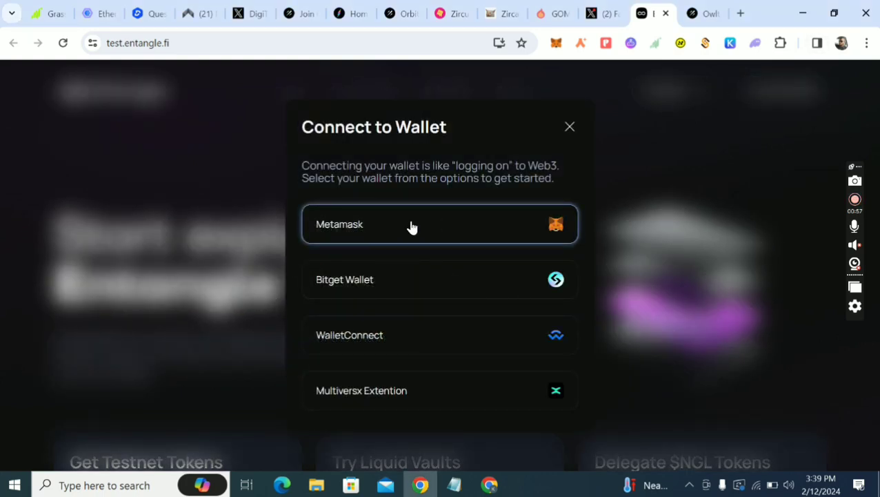
pyautogui.click(412, 227)
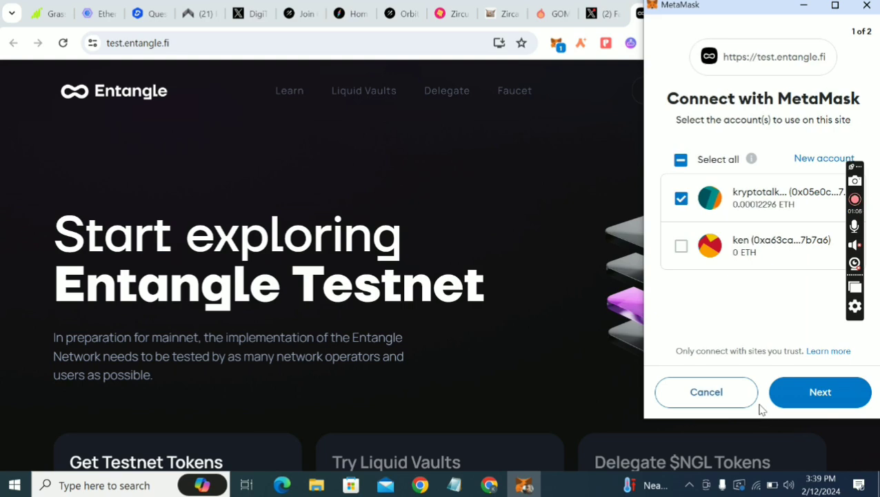
pyautogui.click(833, 392)
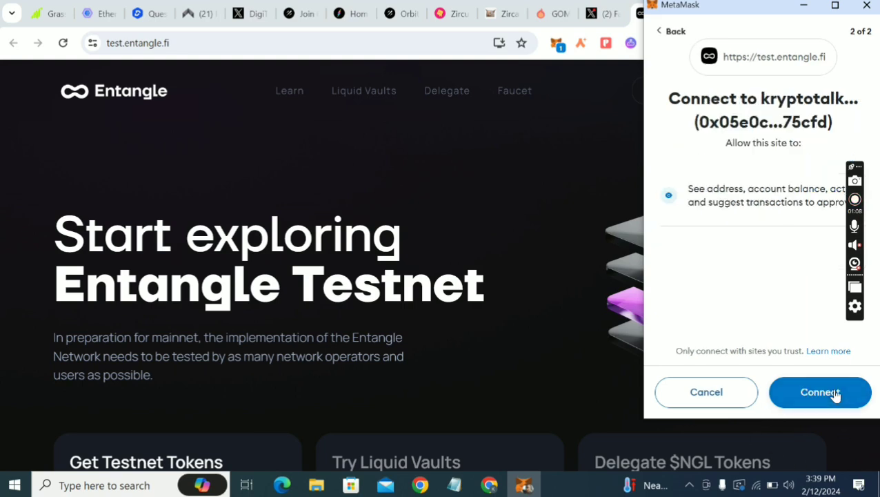
pyautogui.click(835, 393)
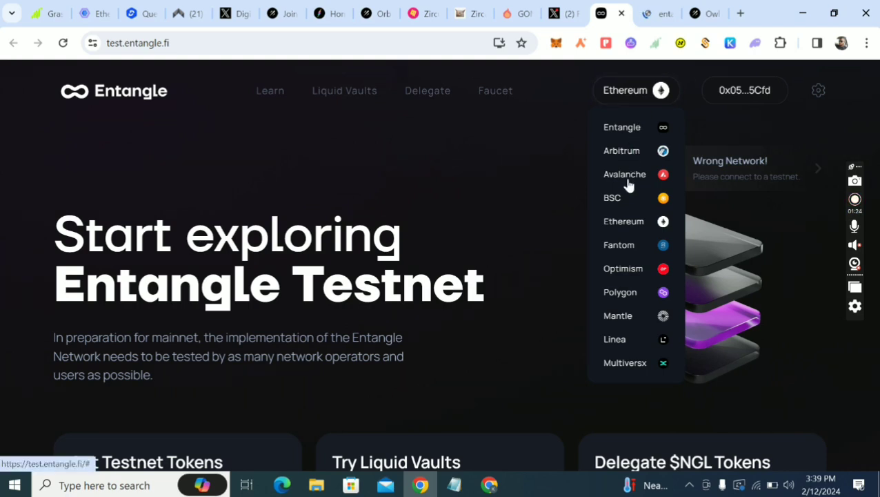
# Step: Switch the site's network to BNB Smart Chain and dismiss the Phantom popup
pyautogui.click(623, 199)
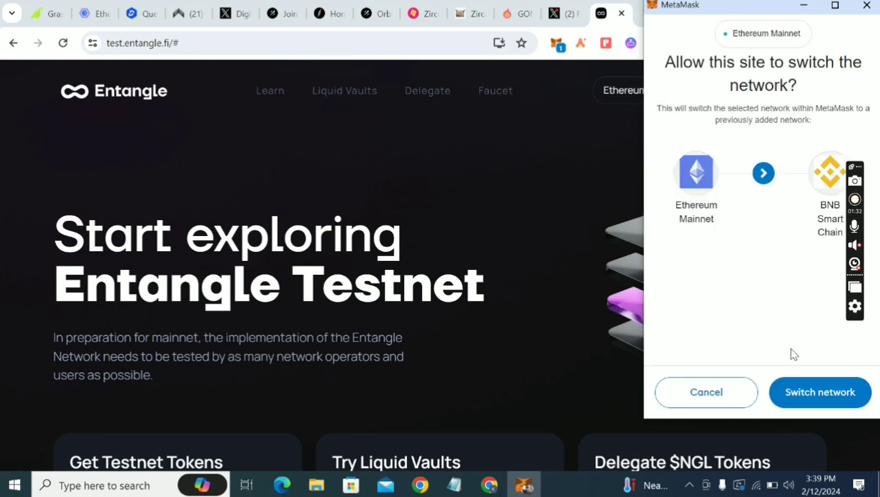
pyautogui.click(842, 401)
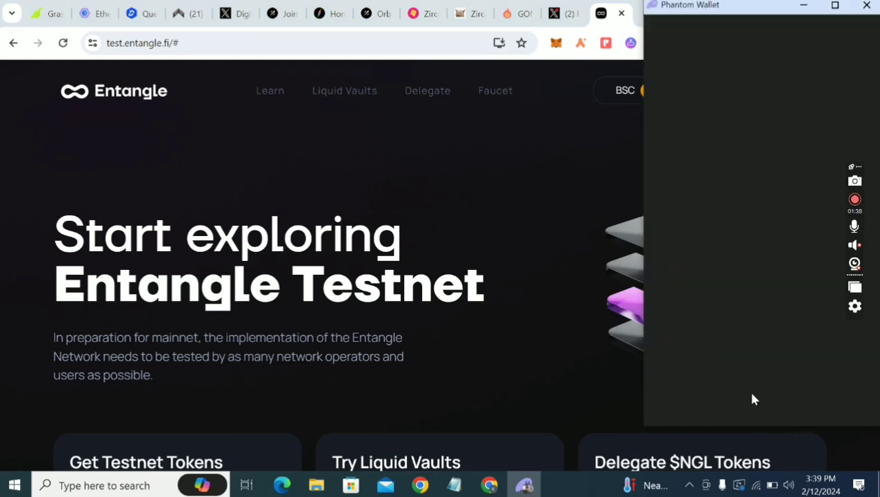
pyautogui.click(780, 299)
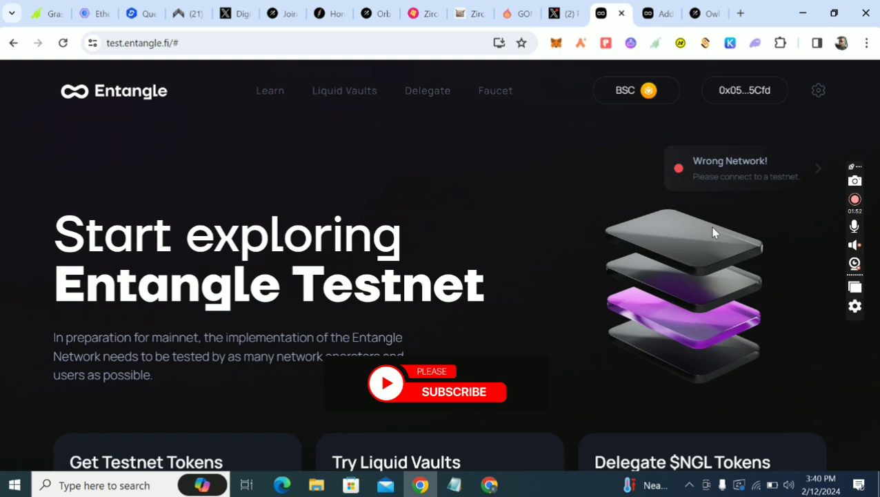
# Step: Add the Entangle Testnet network (chain ID 33133, NGL) to MetaMask and switch to it
pyautogui.click(638, 90)
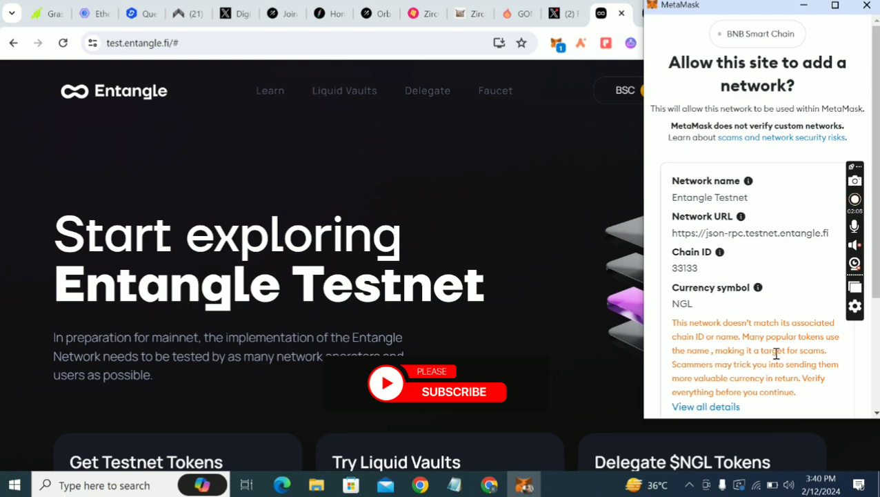
pyautogui.scroll(-3, 776, 352)
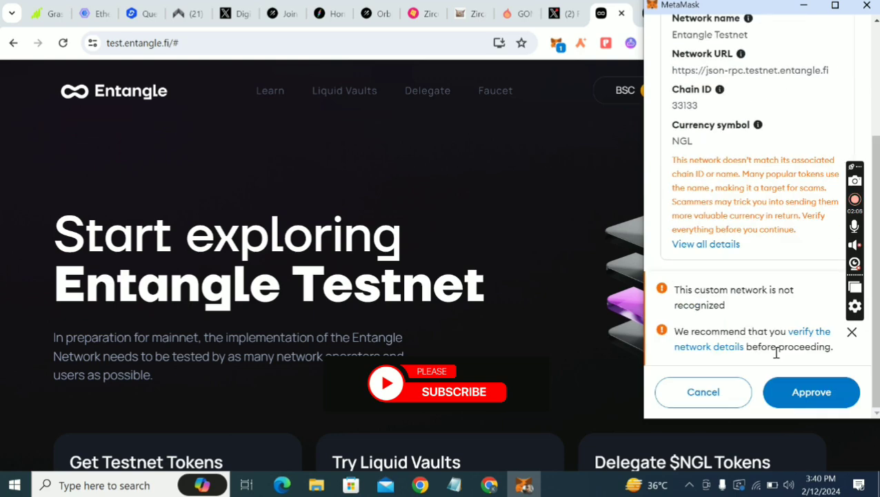
pyautogui.click(815, 393)
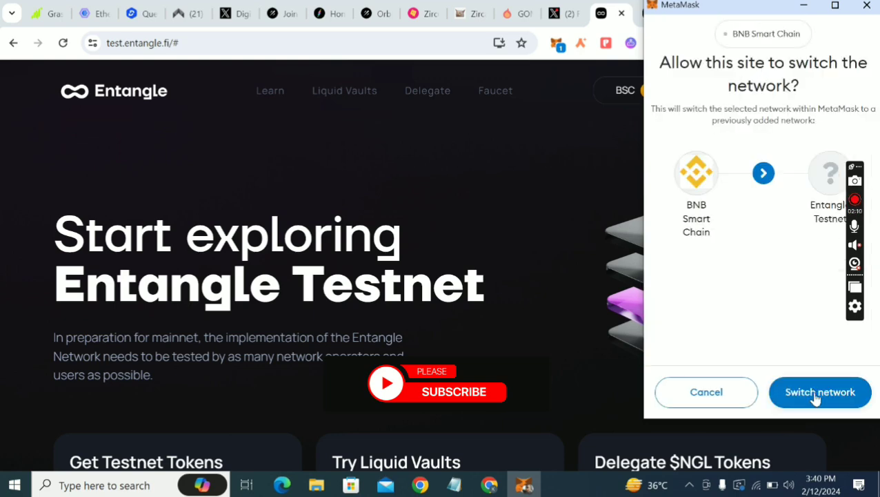
pyautogui.click(823, 390)
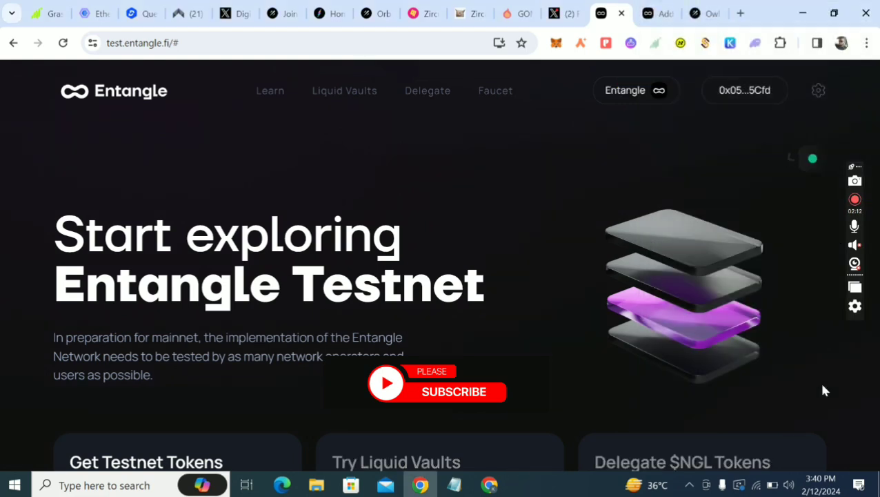
pyautogui.click(635, 93)
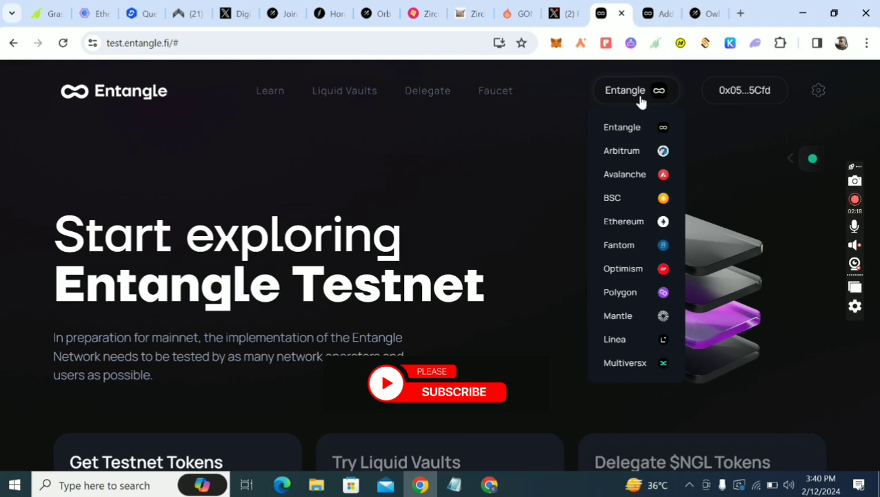
# Step: Open the Faucet via Get Testnet Tokens and claim the testnet NGL tokens
pyautogui.scroll(-2, 498, 297)
pyautogui.scroll(2, 498, 297)
pyautogui.scroll(-3, 498, 296)
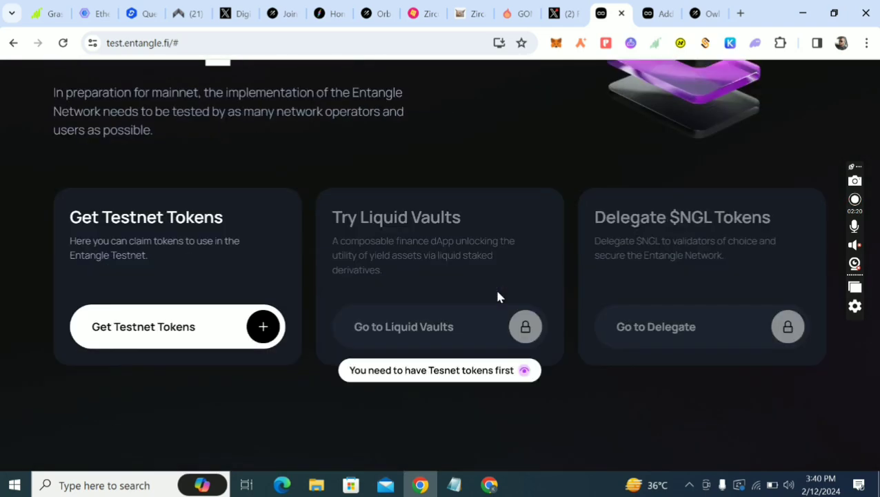
pyautogui.click(218, 337)
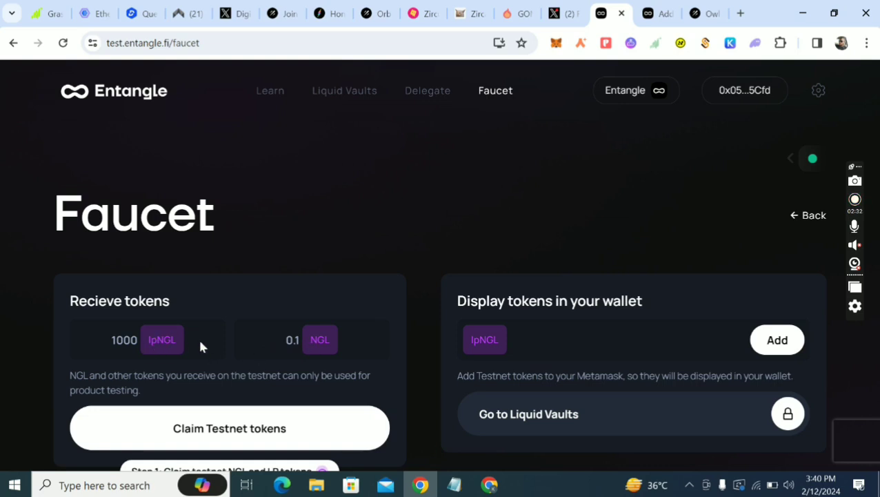
pyautogui.click(270, 429)
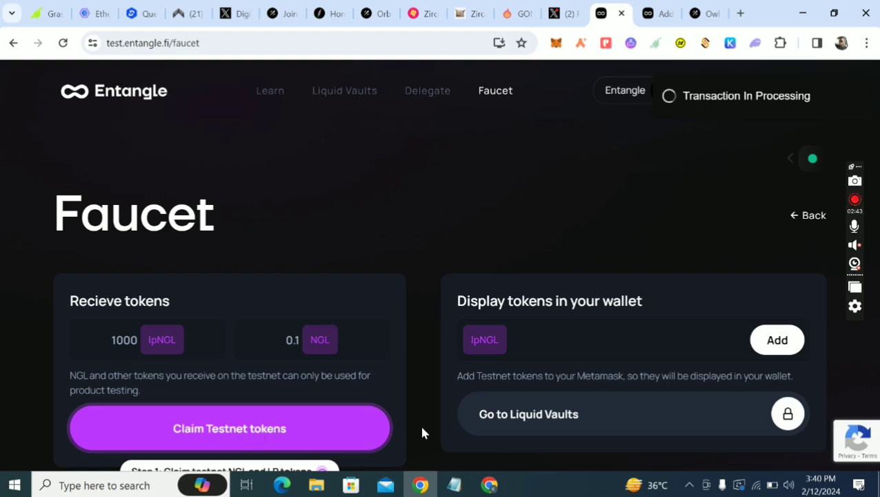
pyautogui.scroll(-2, 511, 416)
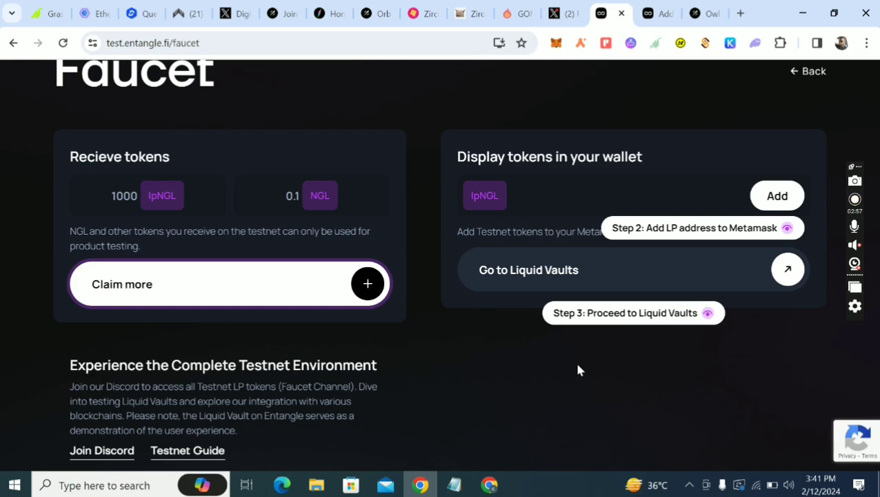
pyautogui.scroll(2, 578, 369)
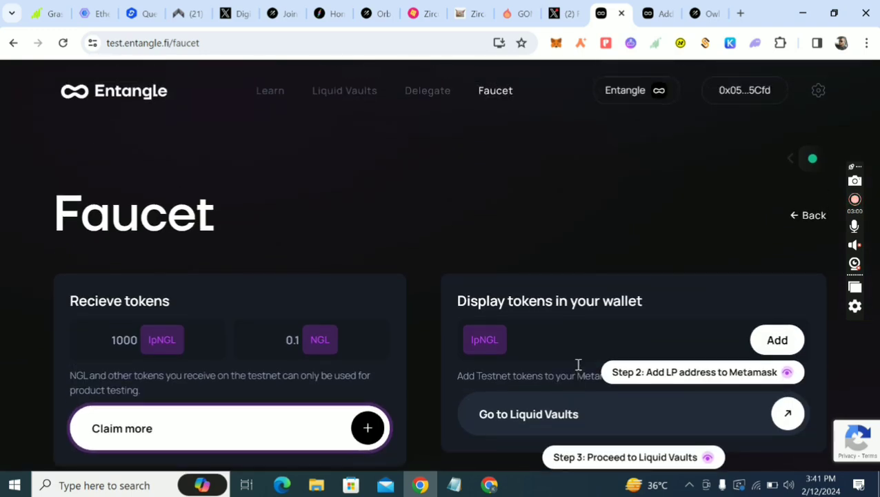
pyautogui.scroll(-1, 578, 367)
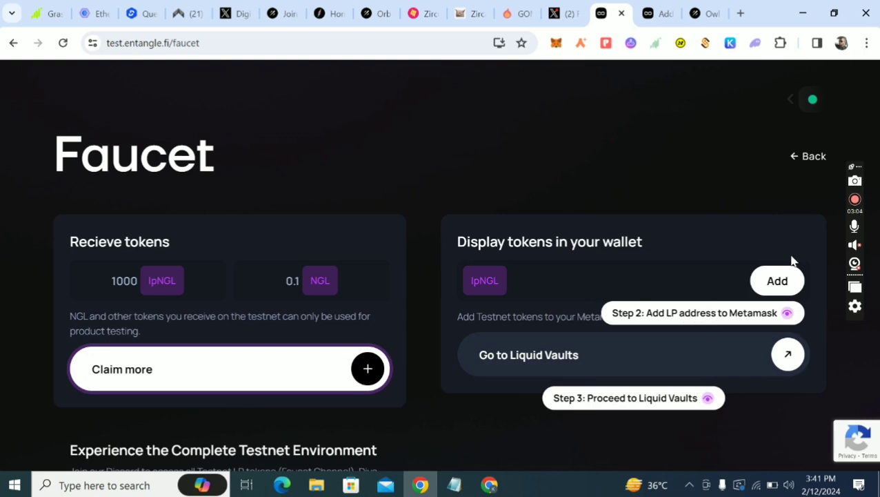
# Step: Add the faucet's lpNGL LP token to the MetaMask wallet's tokens
pyautogui.click(785, 285)
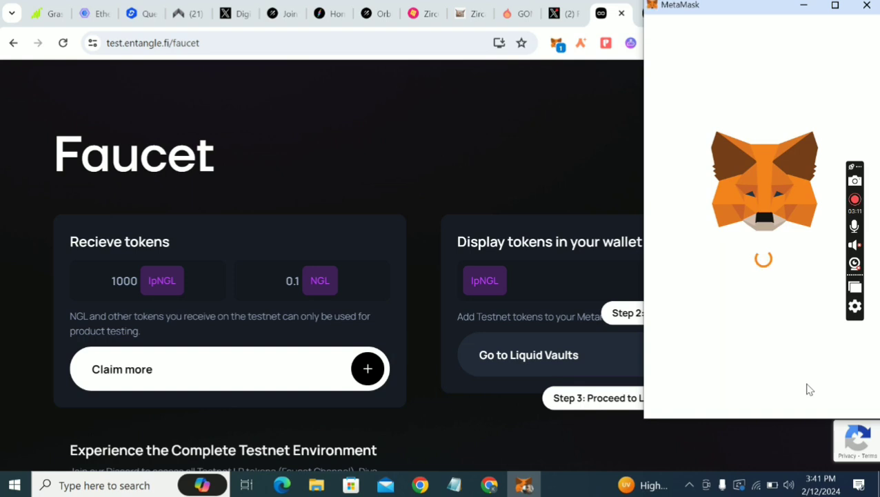
pyautogui.click(827, 392)
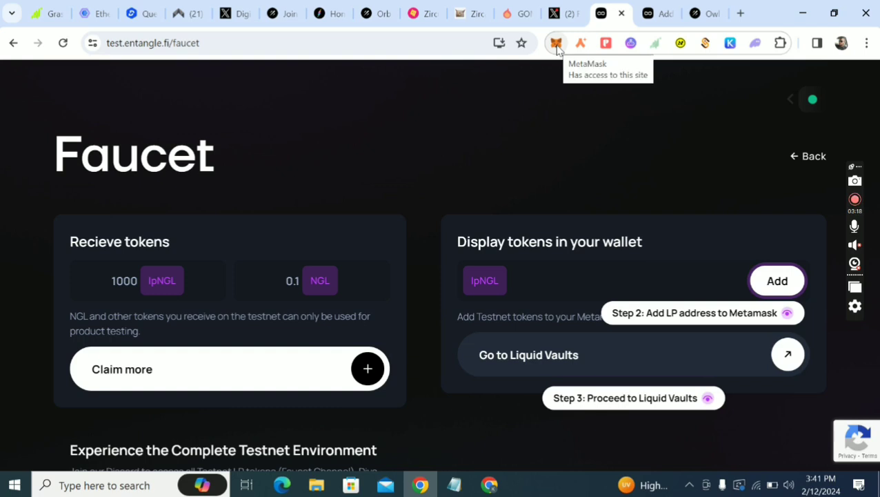
pyautogui.scroll(-1, 683, 256)
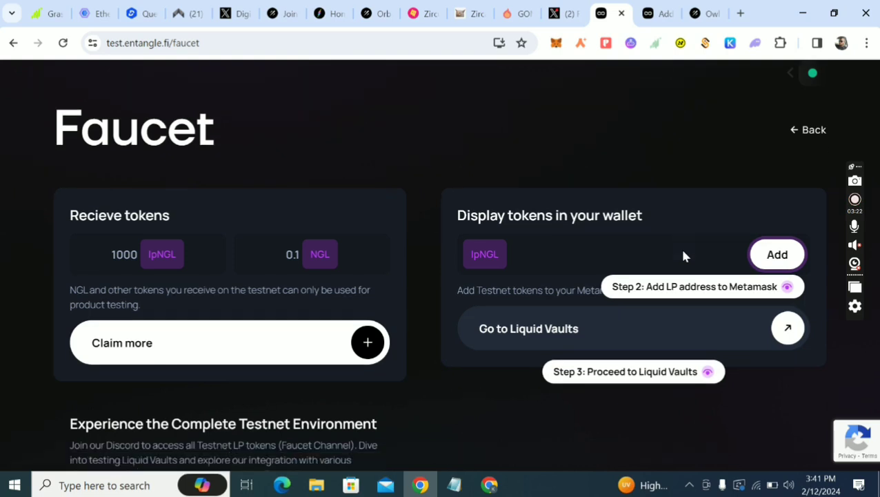
pyautogui.scroll(-1, 683, 256)
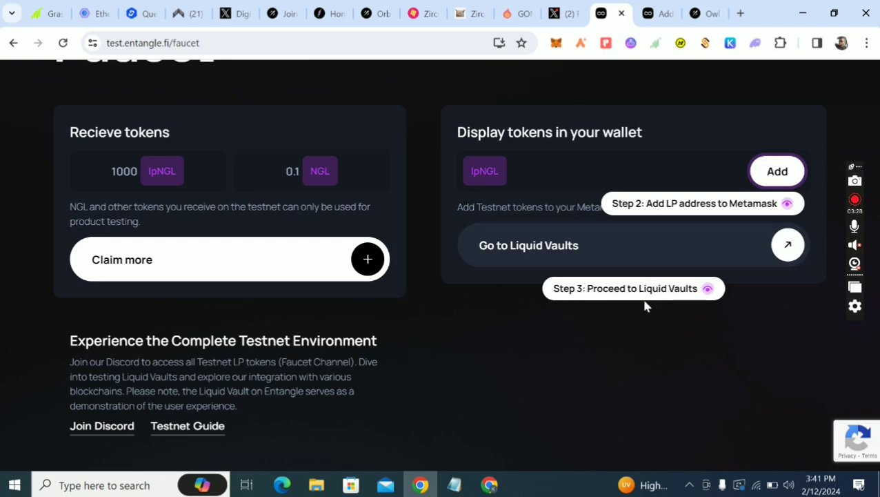
# Step: Open Liquid Vaults, dismiss the guided mode notice, and close the MetaMask popup
pyautogui.click(573, 247)
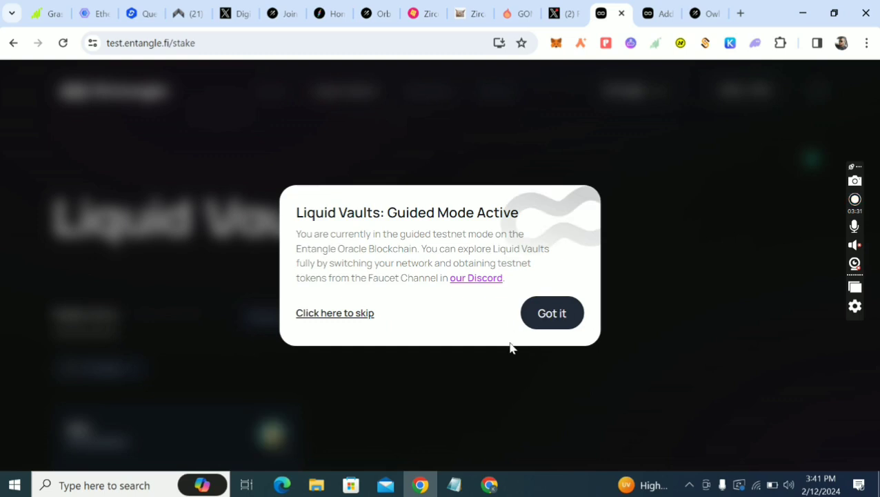
pyautogui.click(545, 323)
pyautogui.click(548, 322)
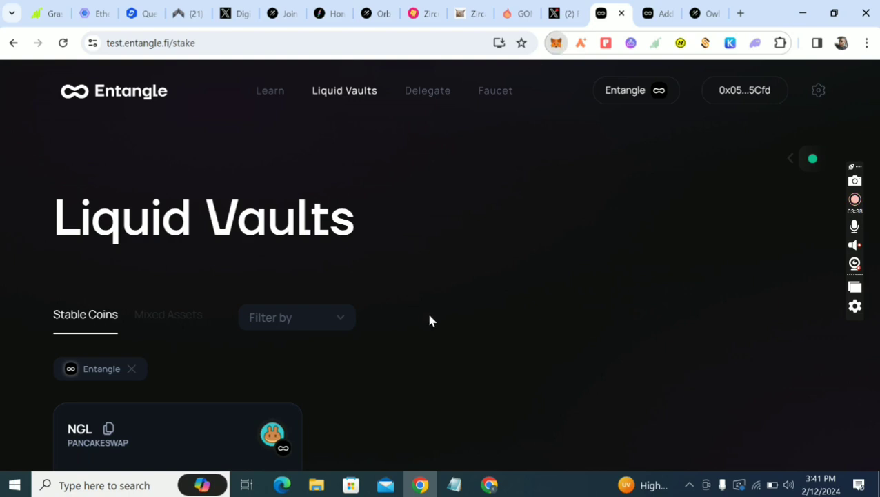
pyautogui.scroll(-3, 429, 319)
pyautogui.scroll(-1, 429, 320)
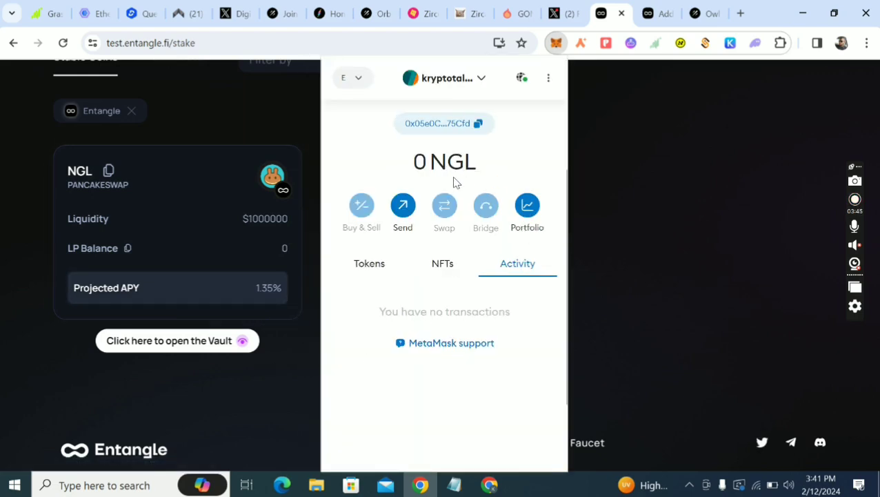
pyautogui.click(580, 185)
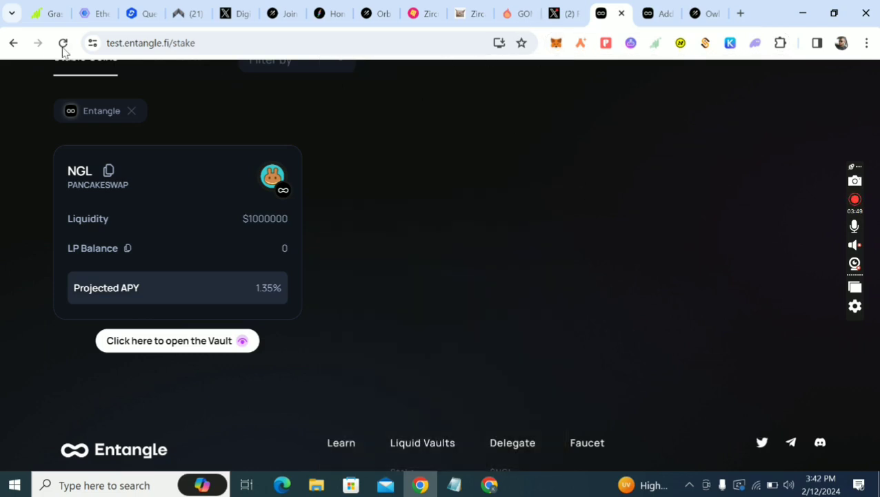
# Step: Return to the Faucet and claim 1000 lpNGL and 0.1 NGL more
pyautogui.click(12, 45)
pyautogui.scroll(-2, 187, 271)
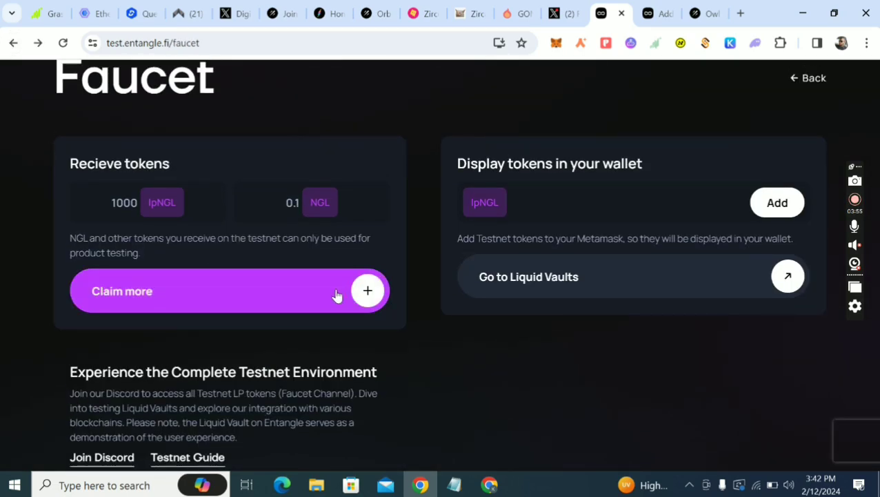
pyautogui.click(337, 296)
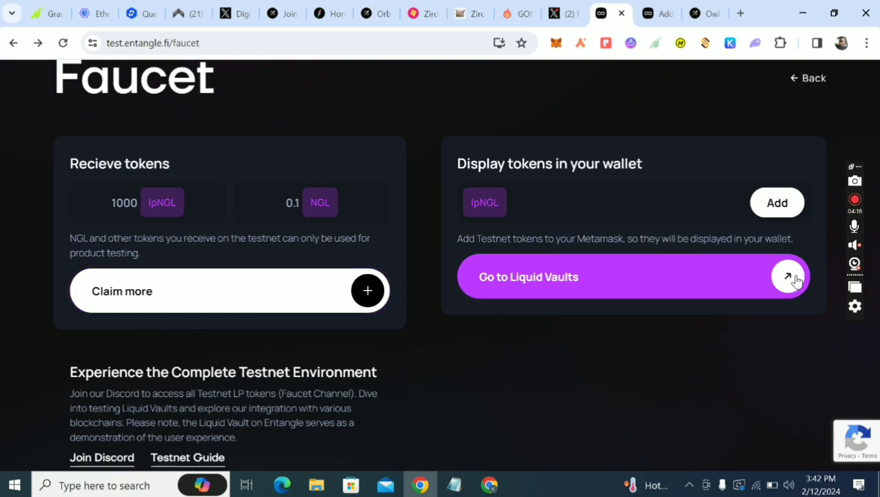
# Step: Go to Liquid Vaults and filter the vault list to Entangle
pyautogui.rightClick(795, 277)
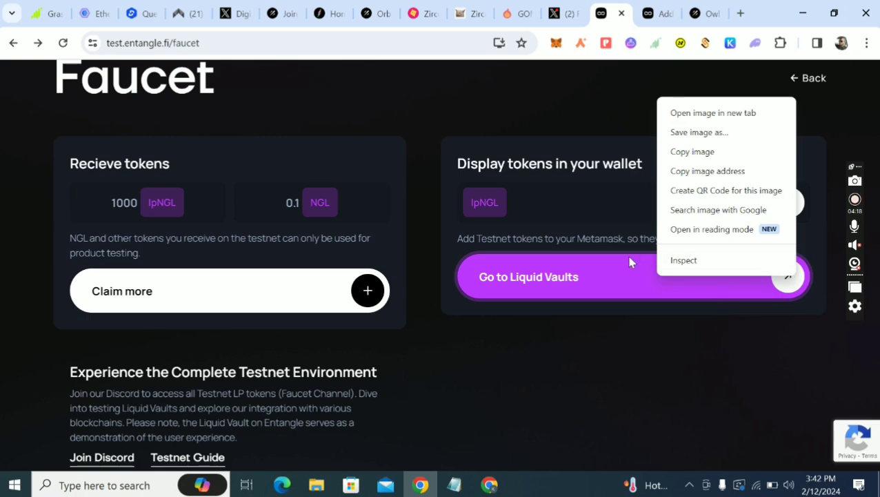
pyautogui.rightClick(601, 277)
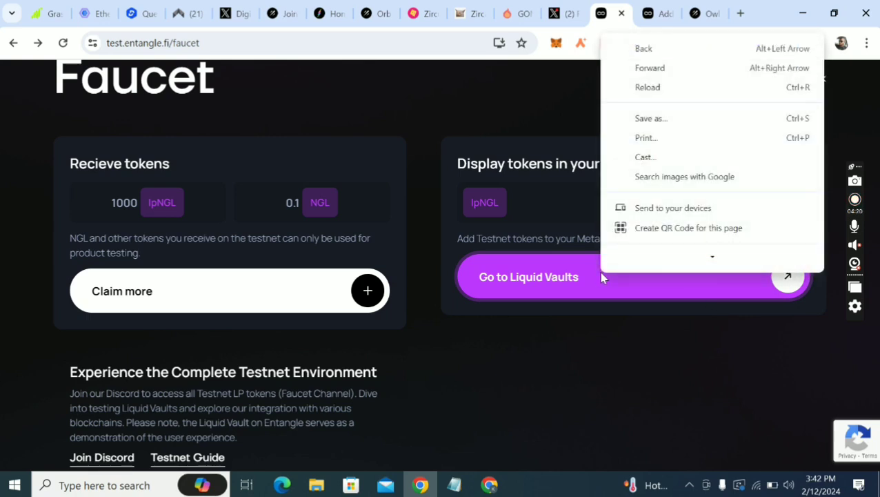
pyautogui.click(601, 277)
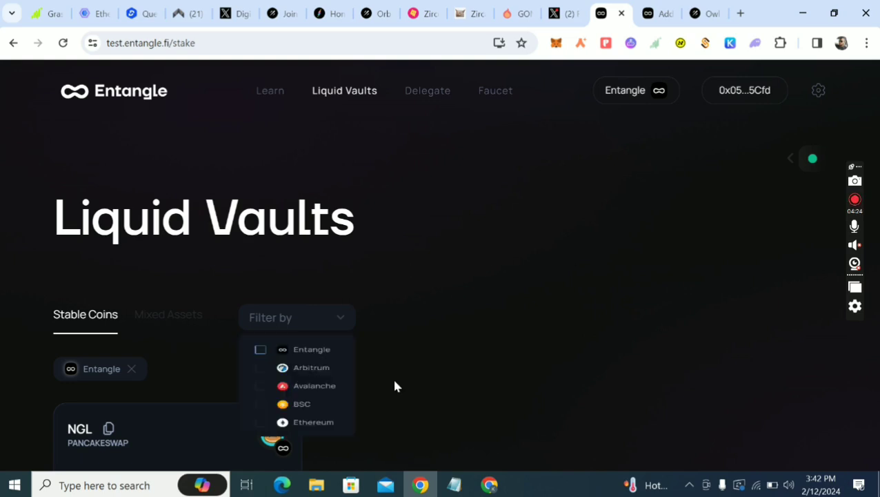
pyautogui.click(311, 319)
pyautogui.scroll(-2, 314, 345)
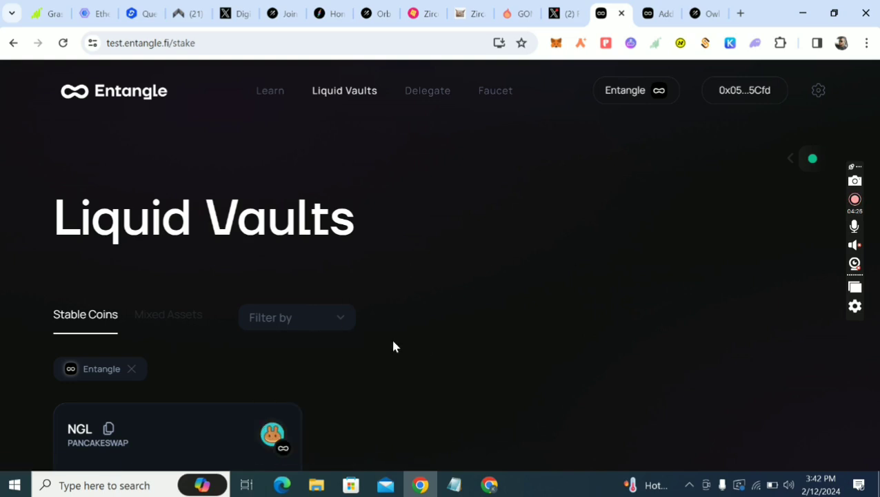
pyautogui.scroll(-2, 397, 345)
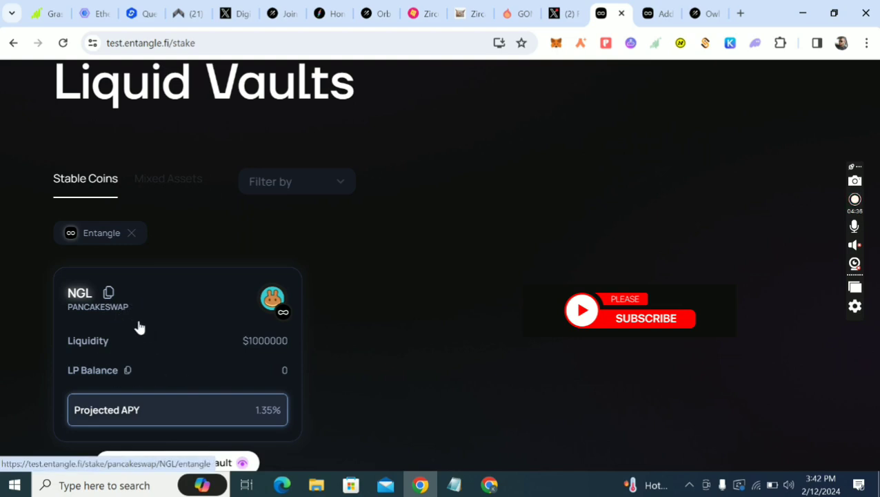
pyautogui.scroll(-1, 231, 295)
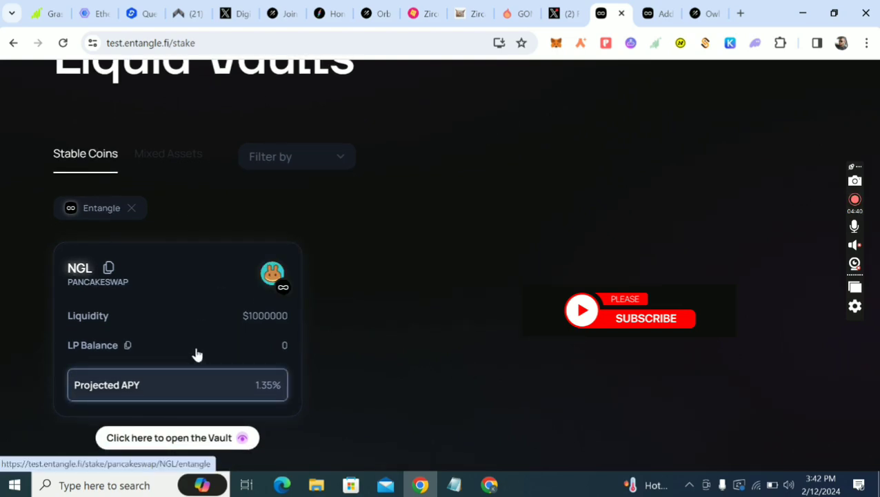
# Step: Open and leave the NGL vault, check the wallet's NGL balance, and scroll to its card
pyautogui.click(271, 350)
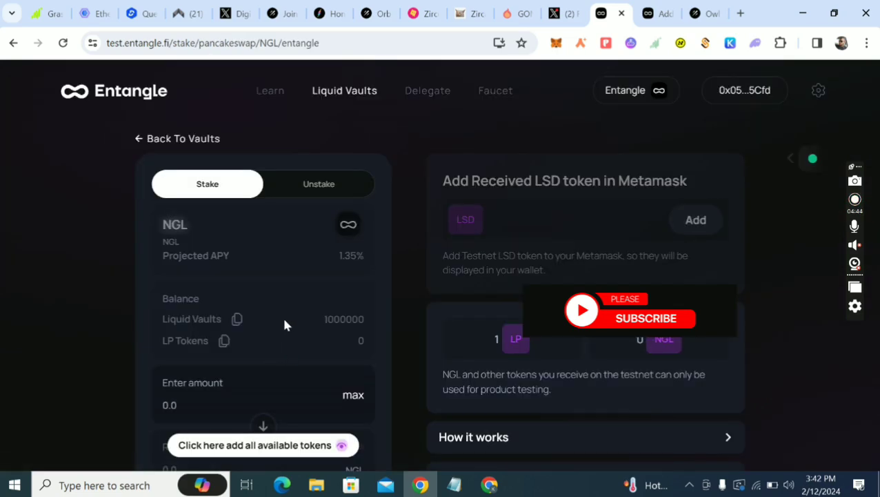
pyautogui.click(140, 141)
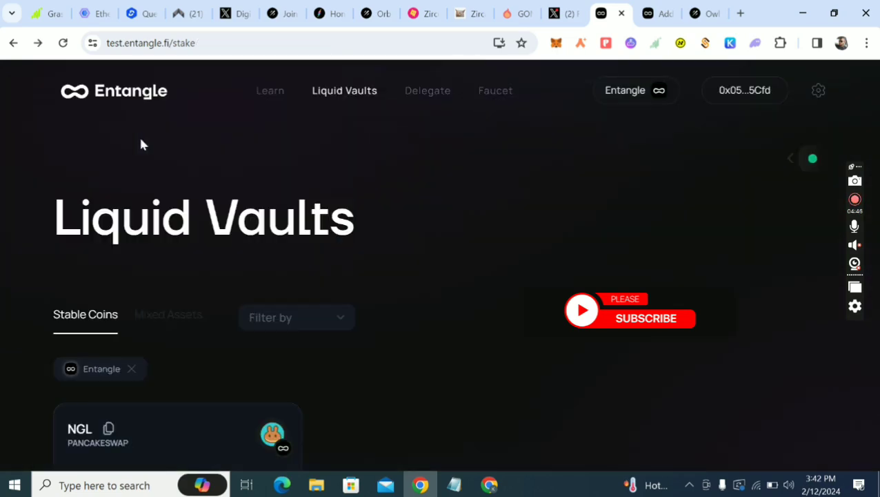
pyautogui.click(556, 44)
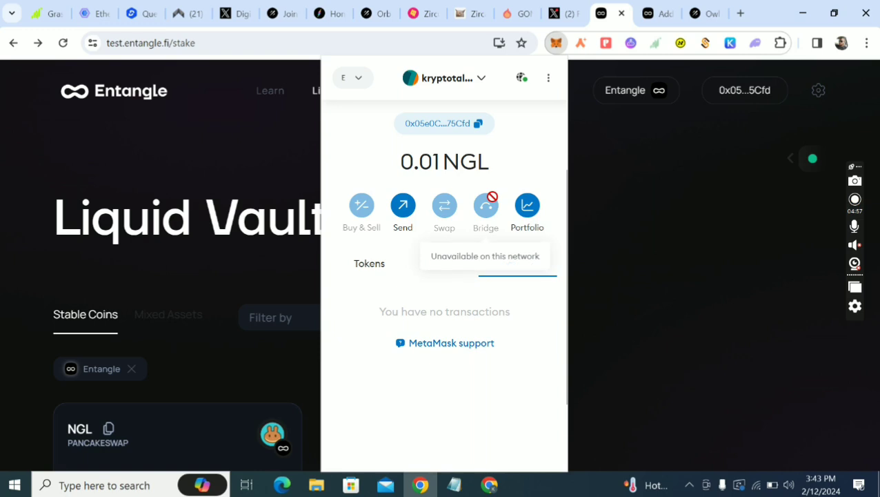
pyautogui.moveTo(283, 317)
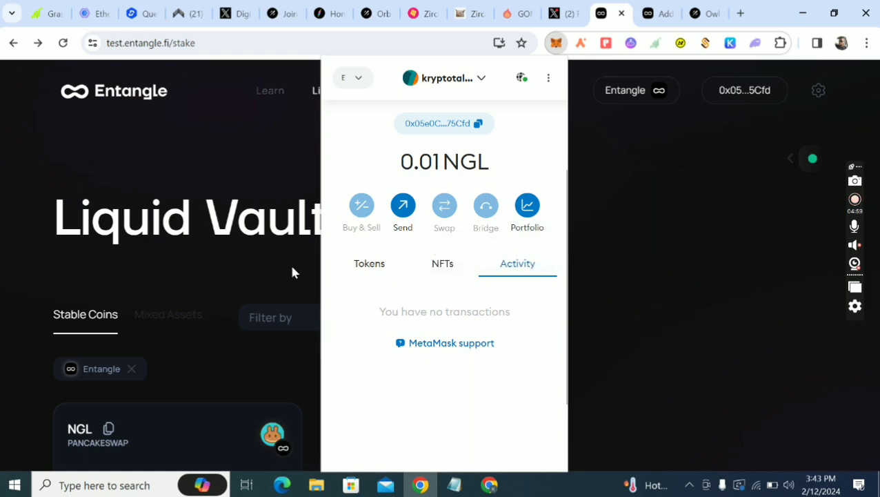
pyautogui.click(293, 271)
pyautogui.scroll(-3, 250, 424)
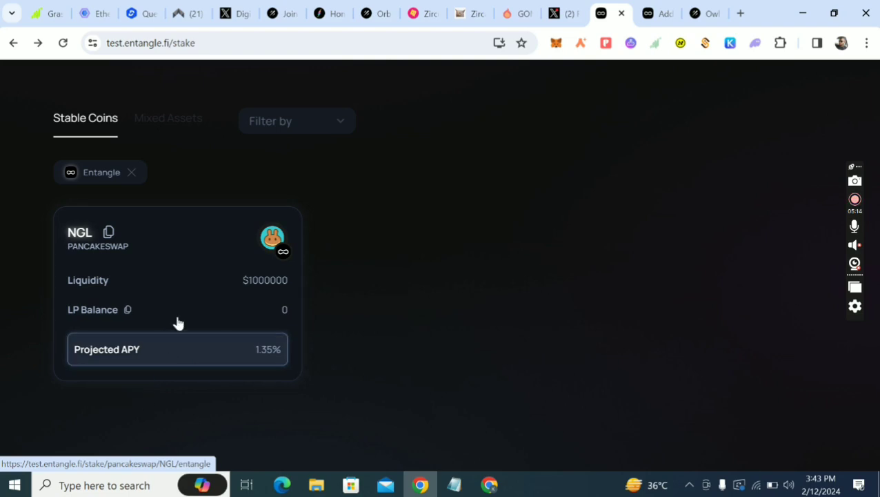
# Step: Open the NGL PancakeSwap vault and fill the stake amount with the maximum
pyautogui.click(274, 310)
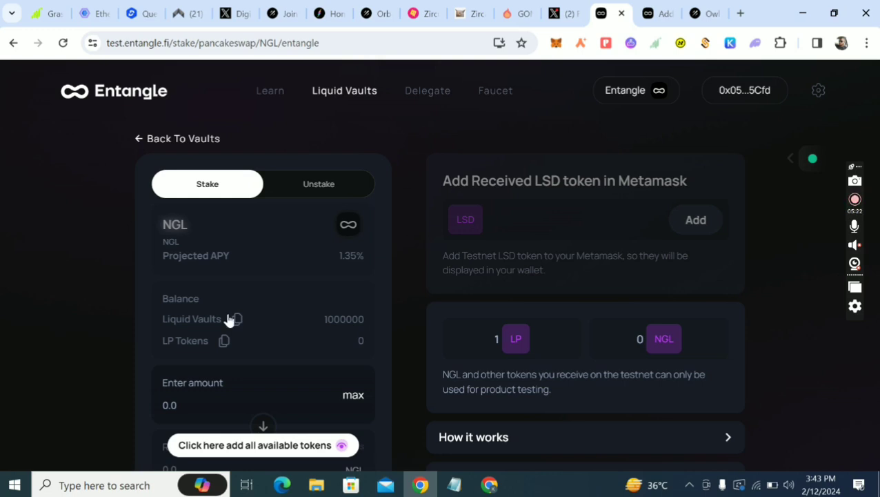
pyautogui.click(219, 406)
pyautogui.click(354, 397)
pyautogui.scroll(-2, 358, 400)
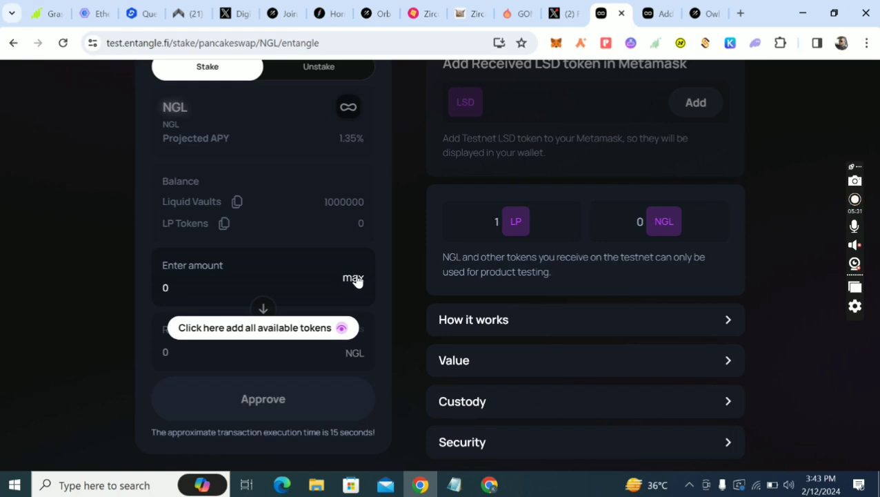
pyautogui.scroll(2, 357, 281)
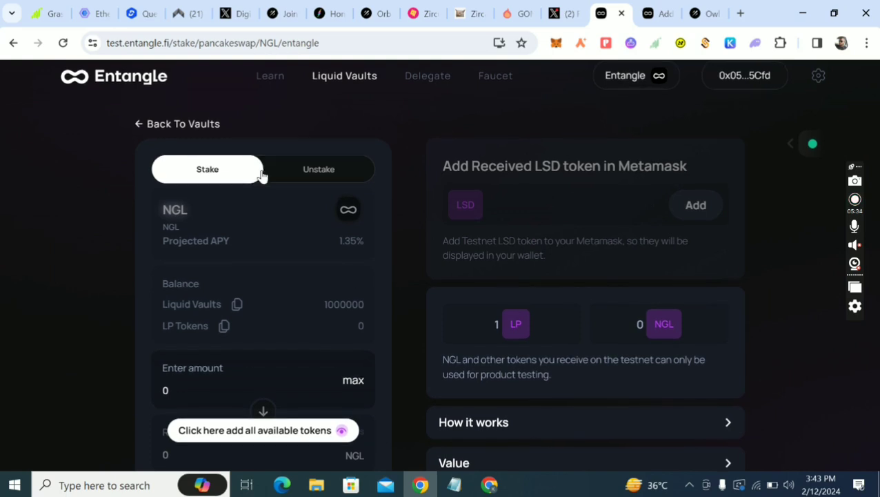
# Step: Enter a stake of 100, check the wallet balance, then change it to 200
pyautogui.click(185, 390)
pyautogui.press('BackSpace')
pyautogui.write('1')
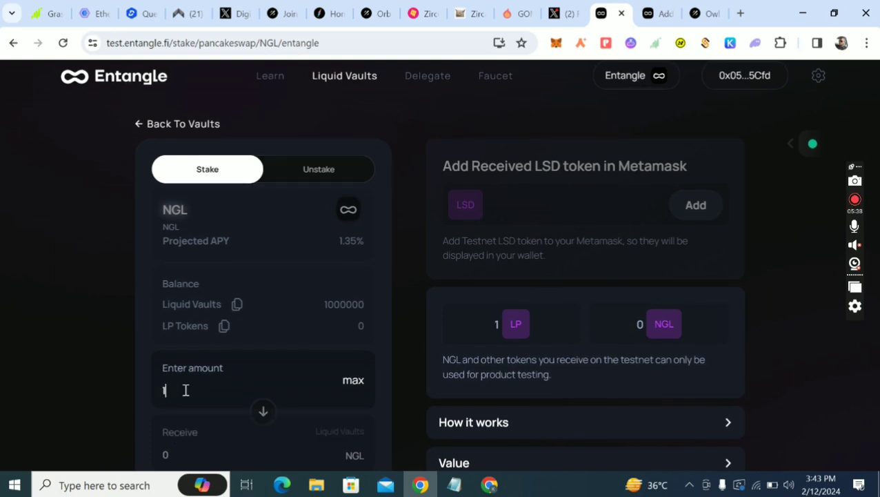
pyautogui.write('00')
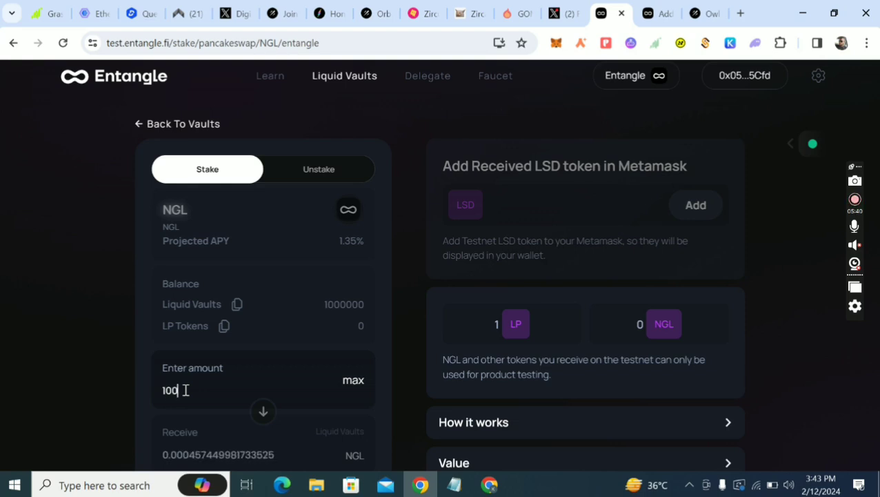
pyautogui.scroll(-3, 185, 390)
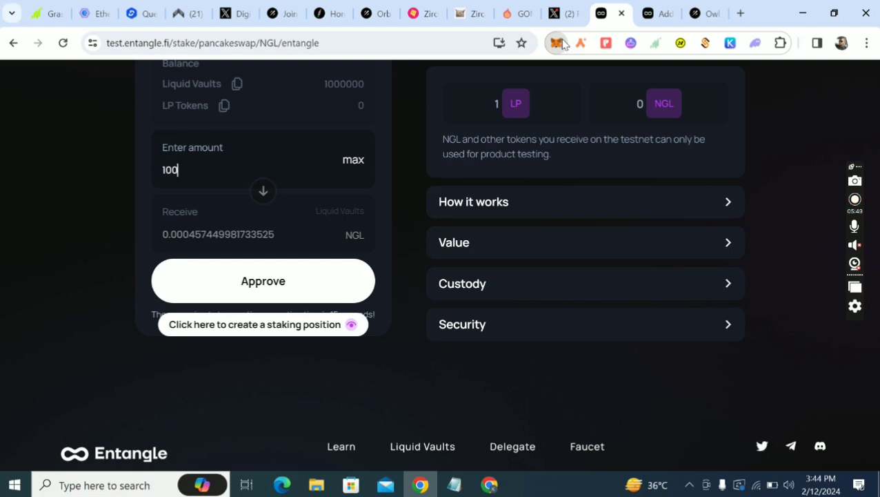
pyautogui.click(556, 44)
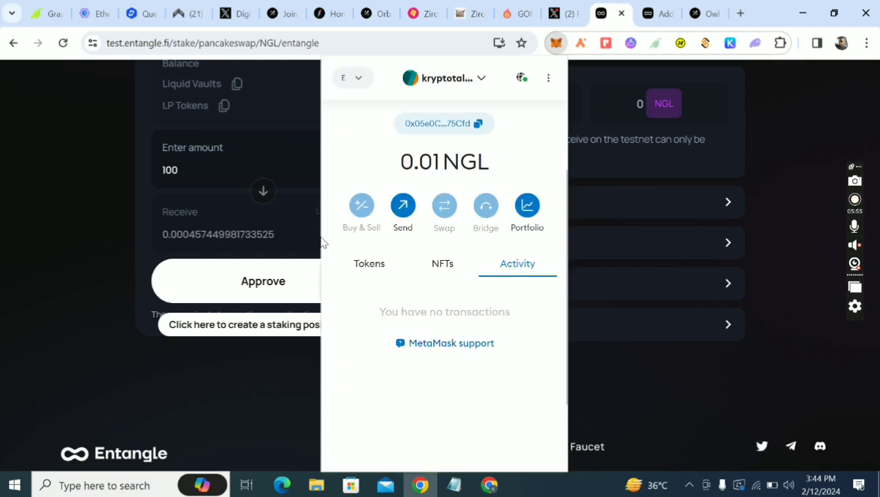
pyautogui.click(209, 172)
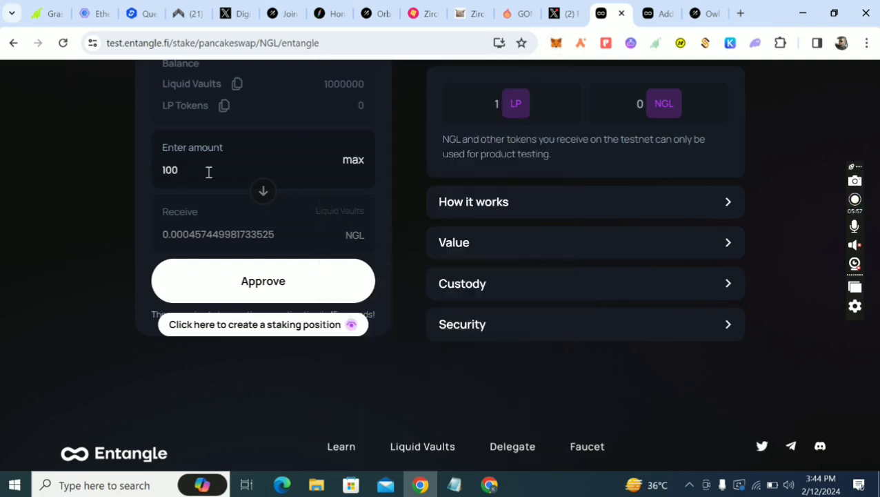
pyautogui.press('BackSpace')
pyautogui.press('BackSpace')
pyautogui.press('BackSpace')
pyautogui.write('2')
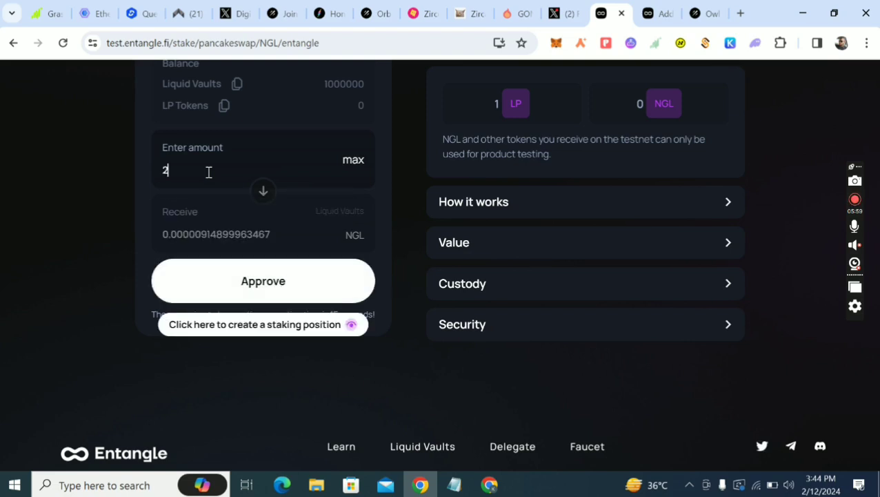
pyautogui.write('00')
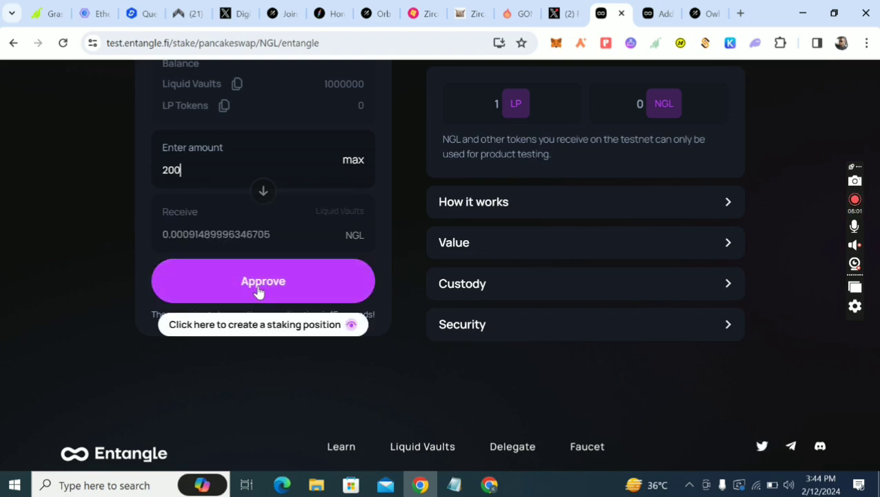
# Step: Request approval to stake 200 and enter a 200 spending cap
pyautogui.click(258, 290)
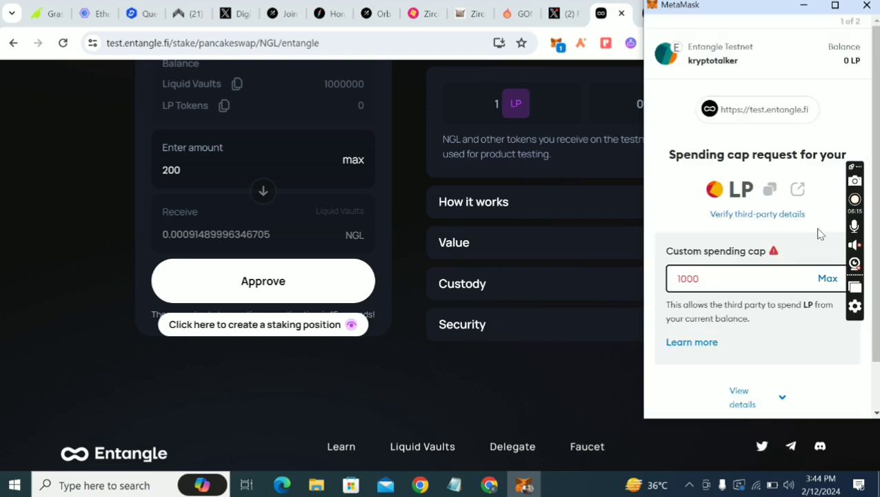
pyautogui.press('BackSpace')
pyautogui.press('BackSpace')
pyautogui.press('BackSpace')
pyautogui.press('BackSpace')
pyautogui.write('200')
pyautogui.scroll(-2, 717, 279)
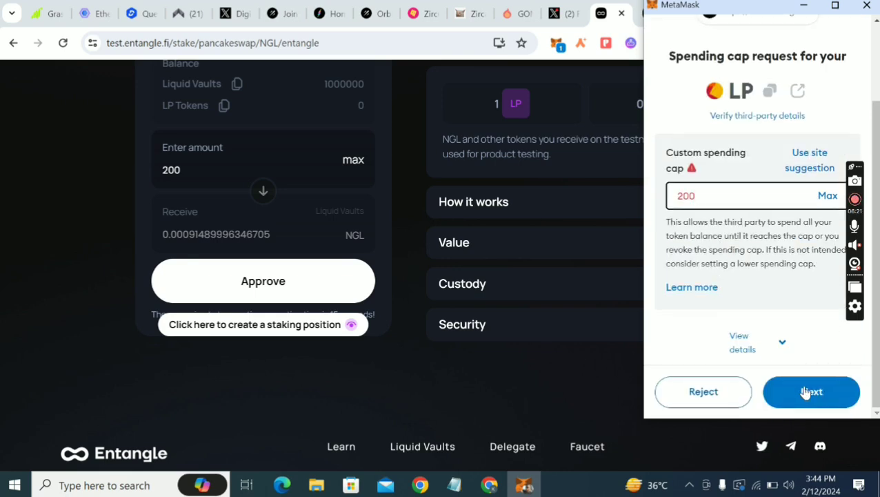
# Step: Set the spending cap to maximum and approve the spending-cap transaction in MetaMask
pyautogui.click(806, 392)
pyautogui.click(828, 196)
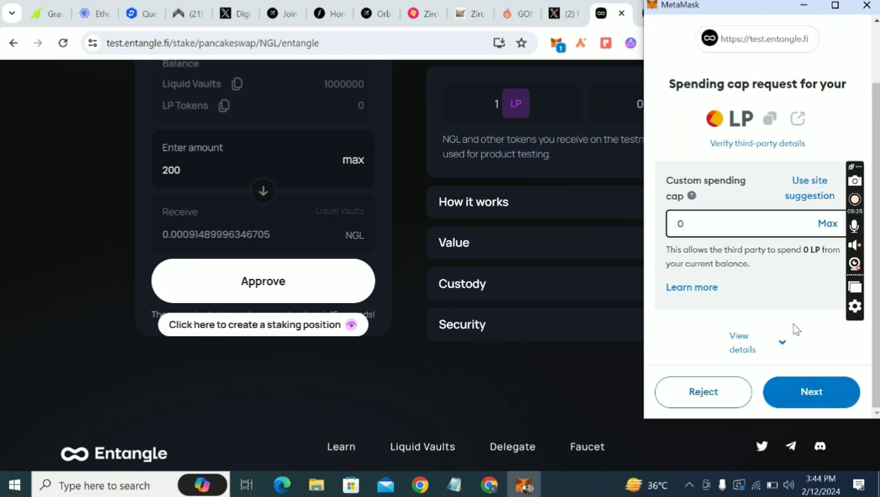
pyautogui.click(814, 392)
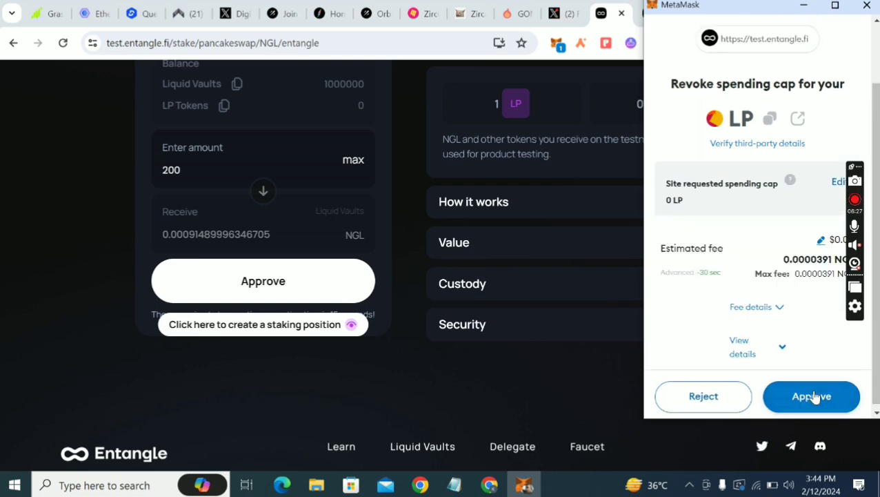
pyautogui.click(815, 396)
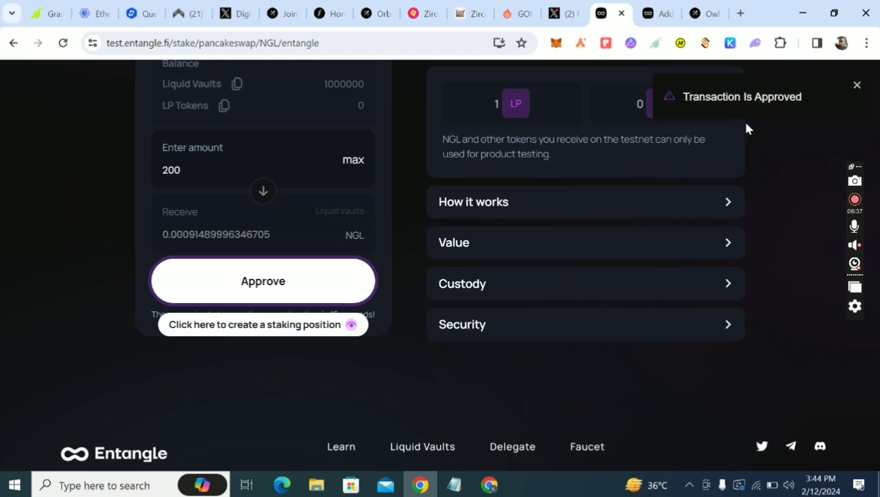
pyautogui.scroll(3, 619, 189)
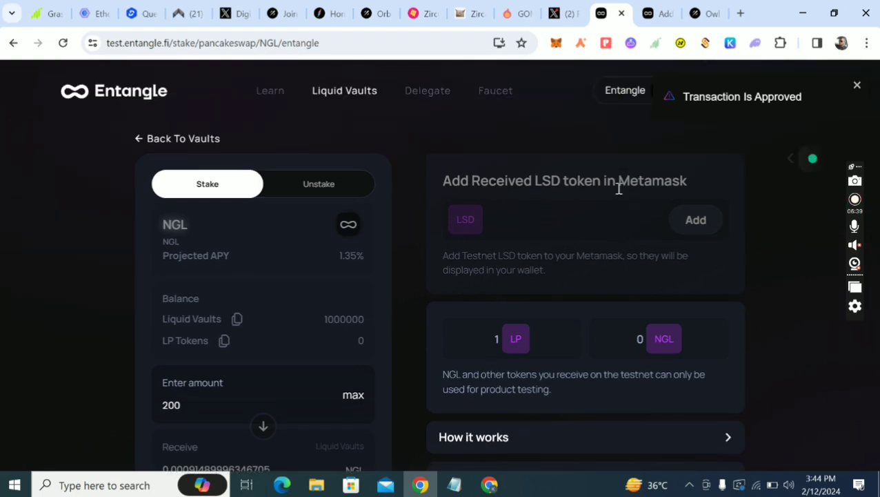
# Step: Delegate 25% of the NGL balance to validator ethmvaloper1qtr0...ne9h2
pyautogui.click(427, 93)
pyautogui.scroll(-2, 560, 340)
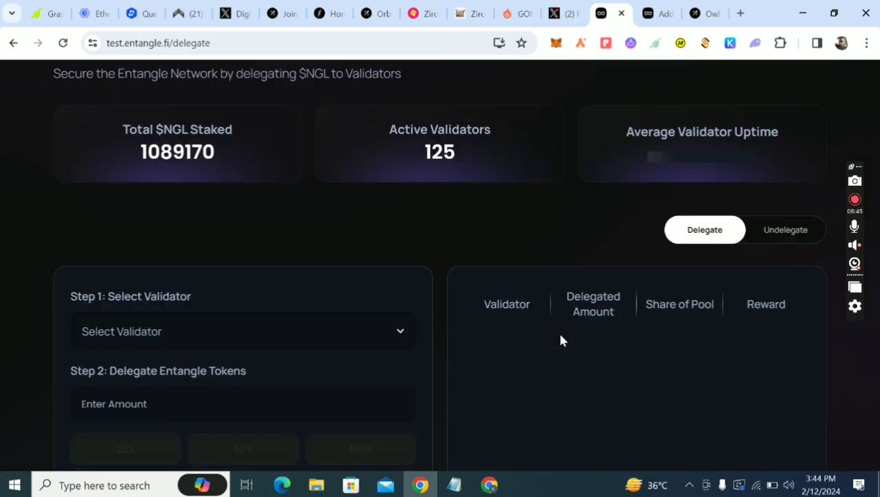
pyautogui.scroll(-2, 560, 339)
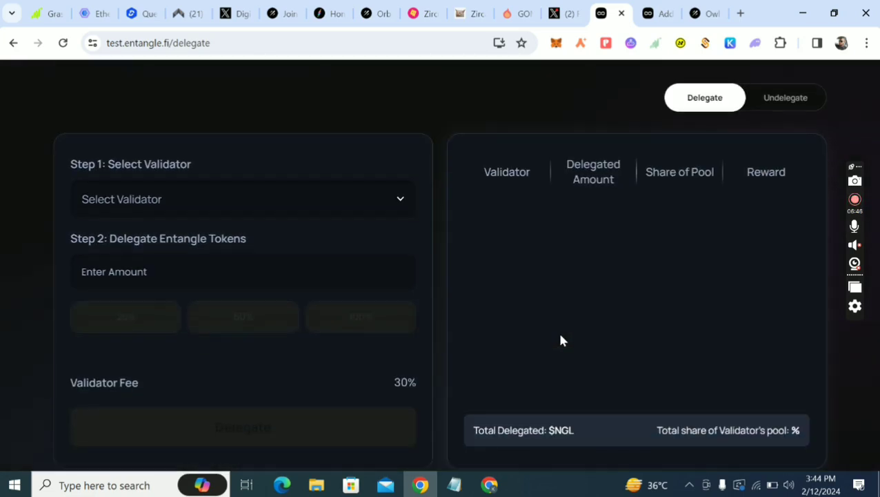
pyautogui.click(366, 197)
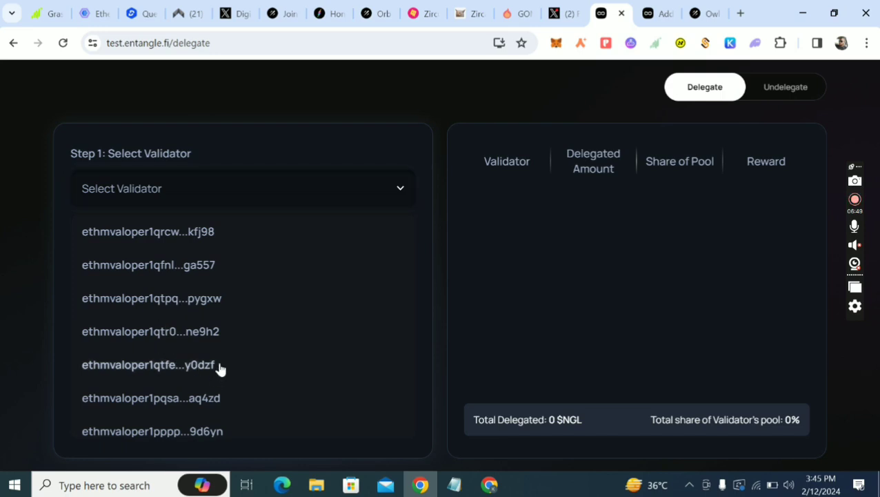
pyautogui.click(206, 334)
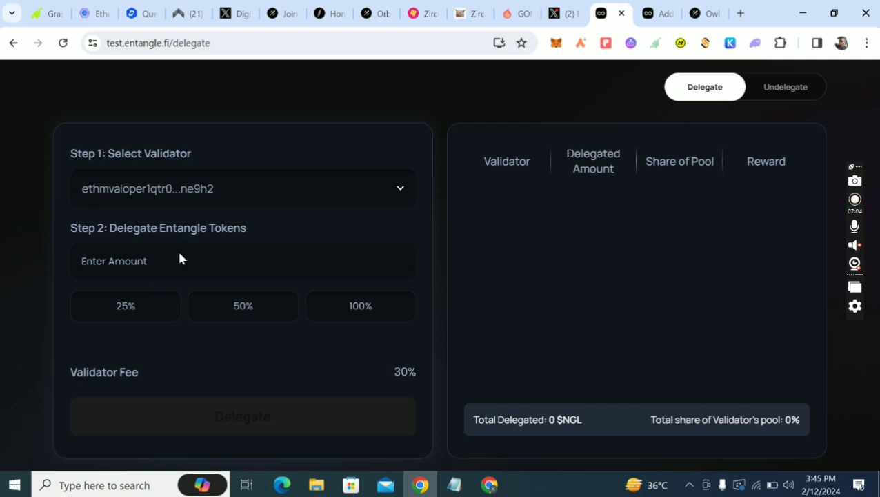
pyautogui.click(136, 312)
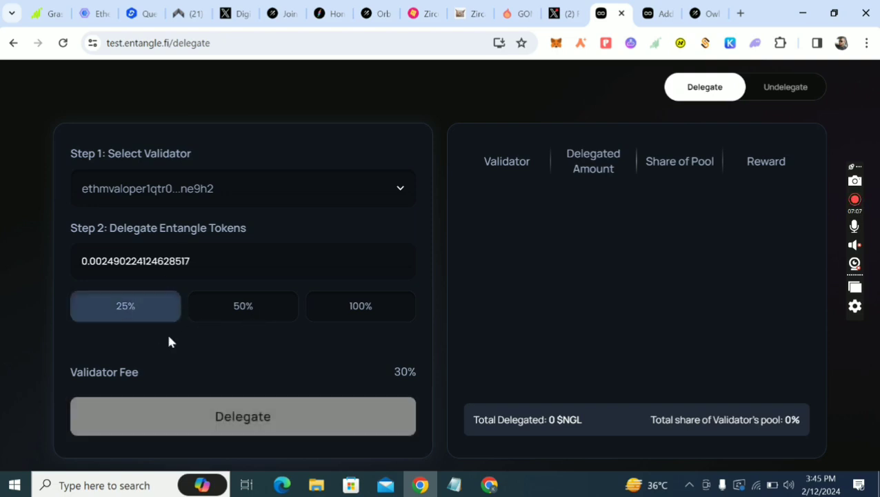
pyautogui.scroll(-2, 297, 372)
pyautogui.click(332, 314)
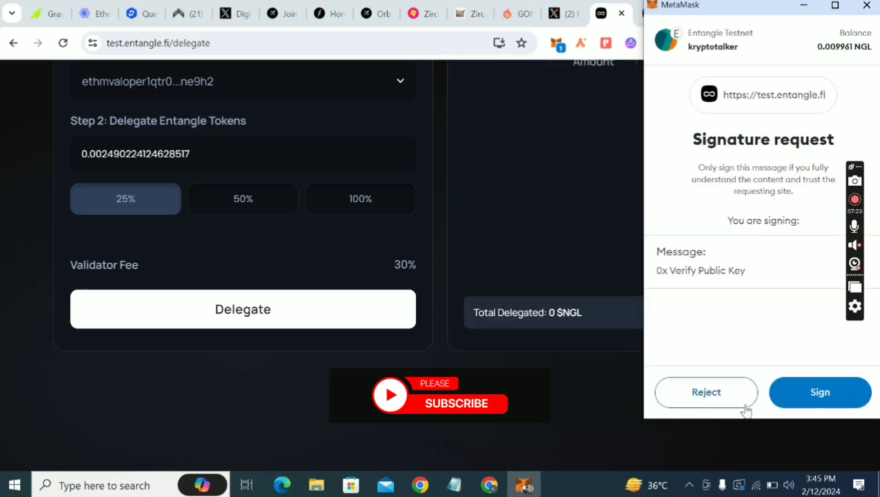
# Step: Sign the verification message and the 25% NGL delegation transaction in MetaMask
pyautogui.click(833, 393)
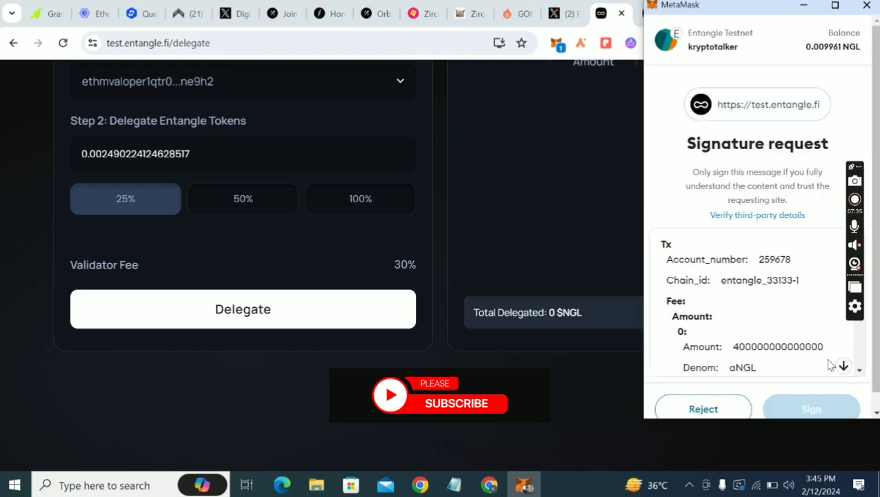
pyautogui.scroll(-5, 780, 320)
pyautogui.scroll(-5, 794, 345)
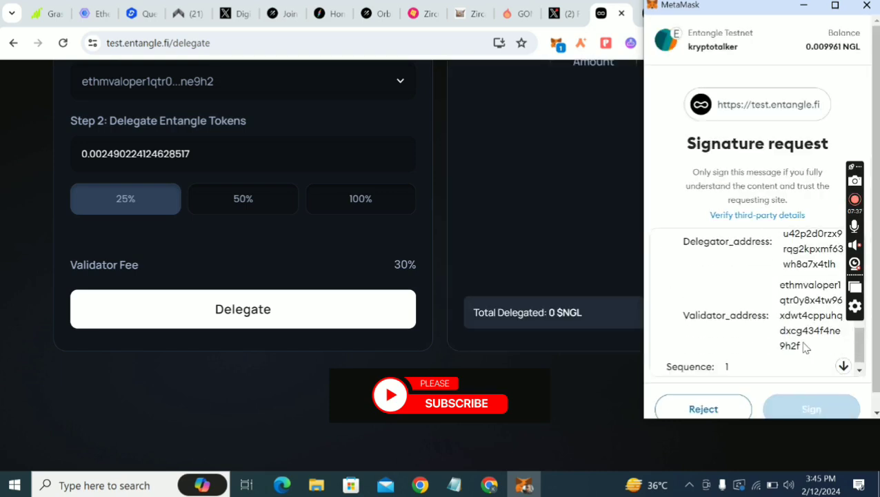
pyautogui.scroll(-1, 804, 347)
pyautogui.click(806, 410)
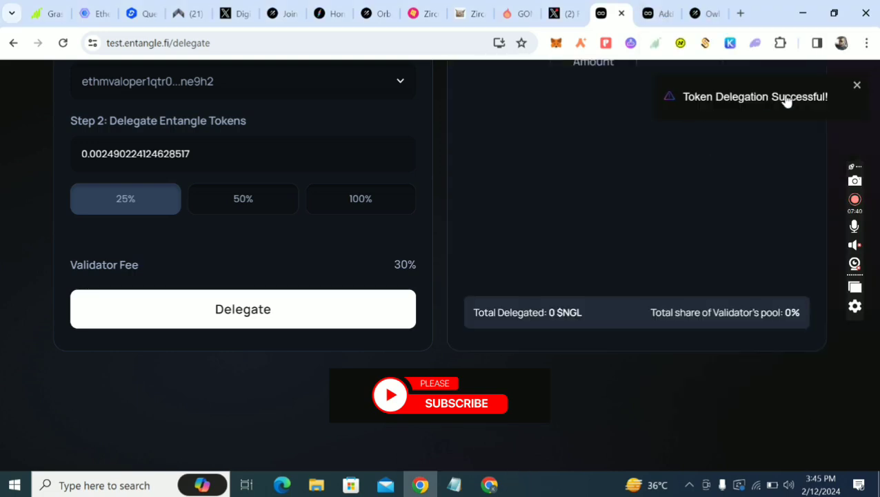
# Step: Delegate 50% of the NGL balance to ne9h2, signing both MetaMask requests
pyautogui.click(250, 201)
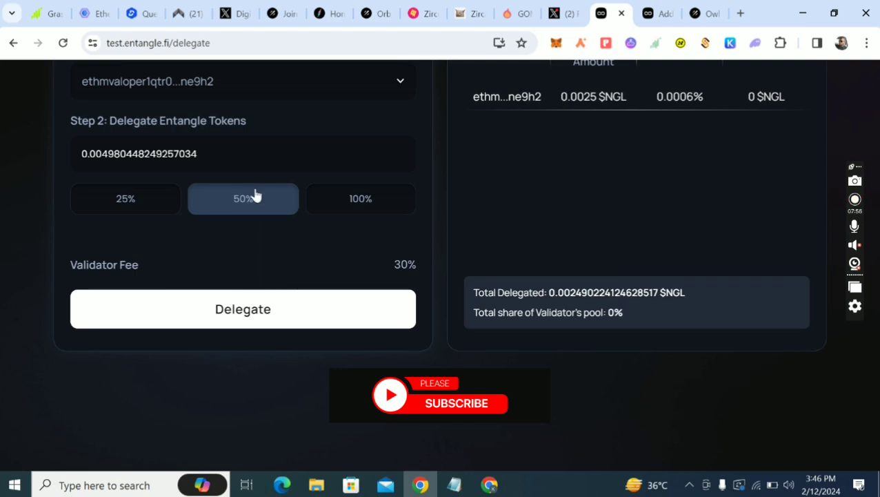
pyautogui.click(248, 312)
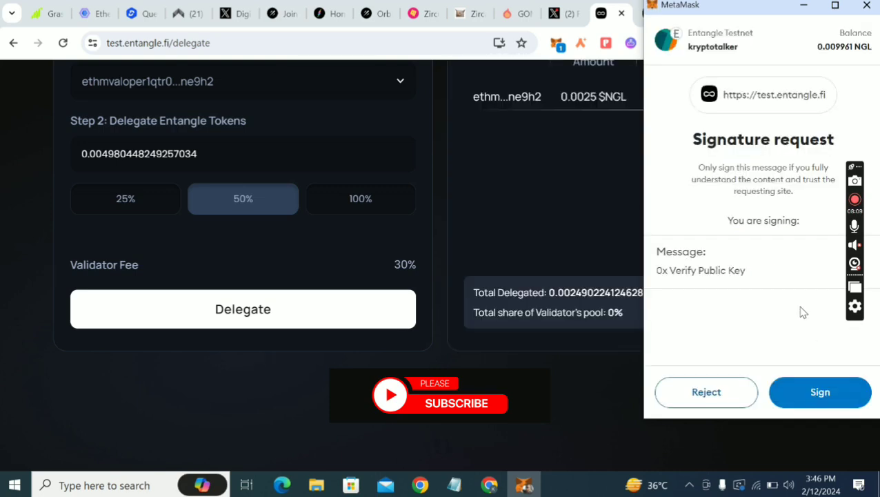
pyautogui.click(820, 393)
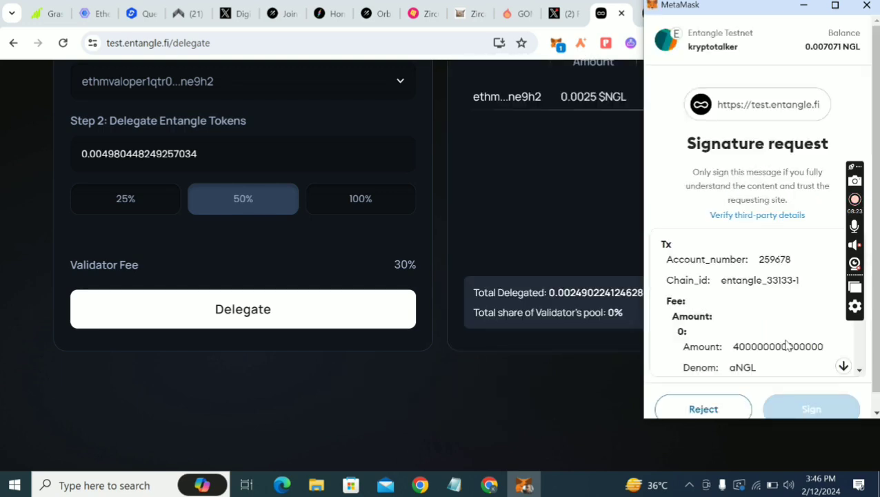
pyautogui.scroll(-3, 787, 345)
pyautogui.scroll(-1, 786, 345)
pyautogui.scroll(-5, 768, 348)
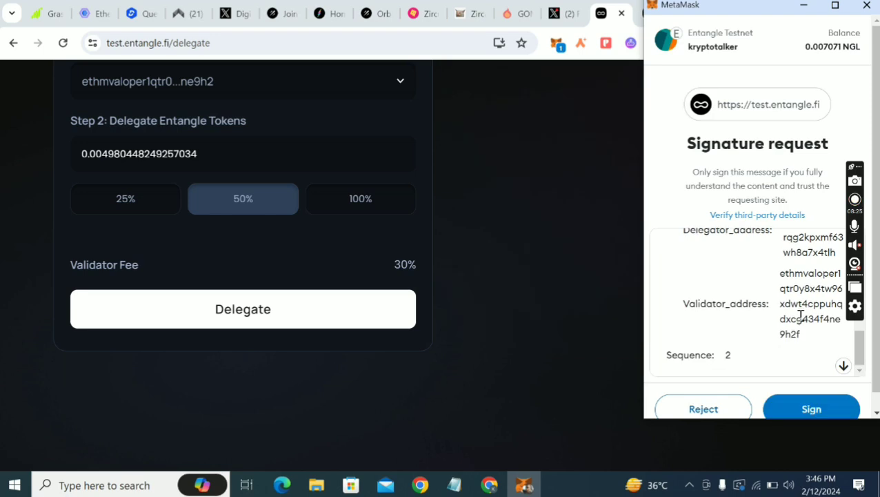
pyautogui.scroll(-2, 793, 317)
pyautogui.click(823, 396)
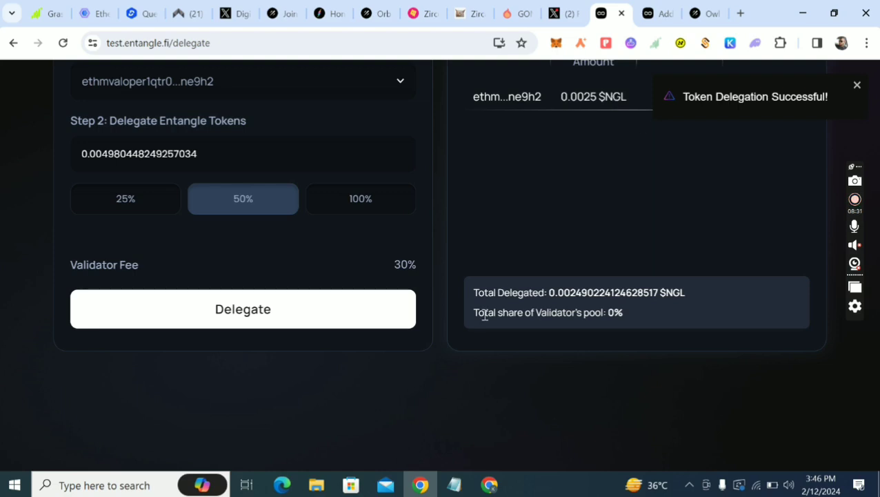
pyautogui.scroll(3, 173, 320)
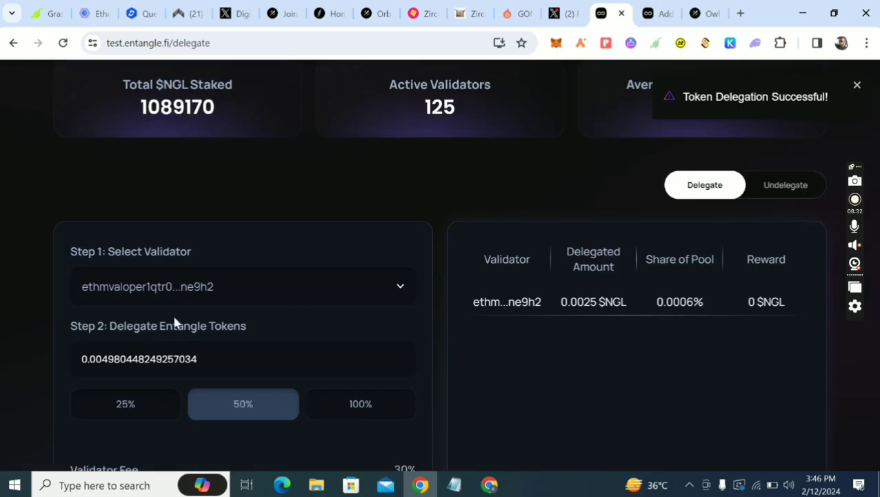
# Step: Select validator ethmvaloper1pd9v...22xxe, keeping the 50% NGL amount
pyautogui.click(249, 281)
pyautogui.scroll(-5, 258, 407)
pyautogui.scroll(-2, 188, 354)
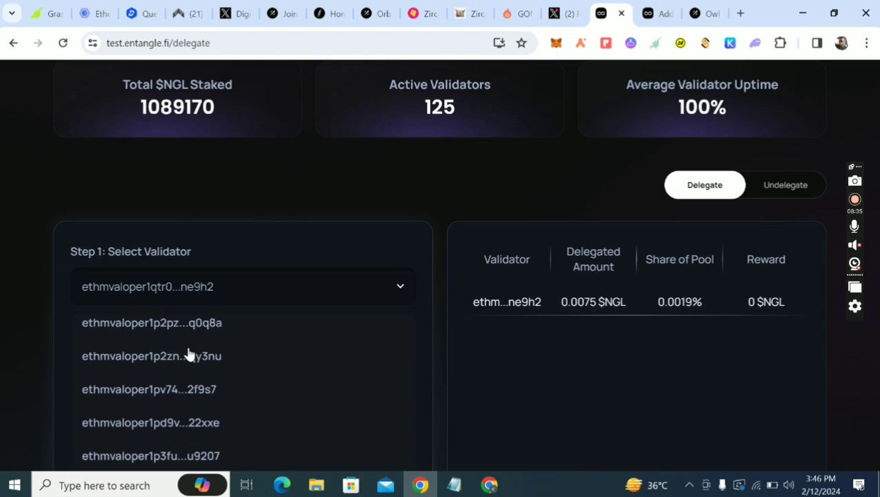
pyautogui.click(205, 421)
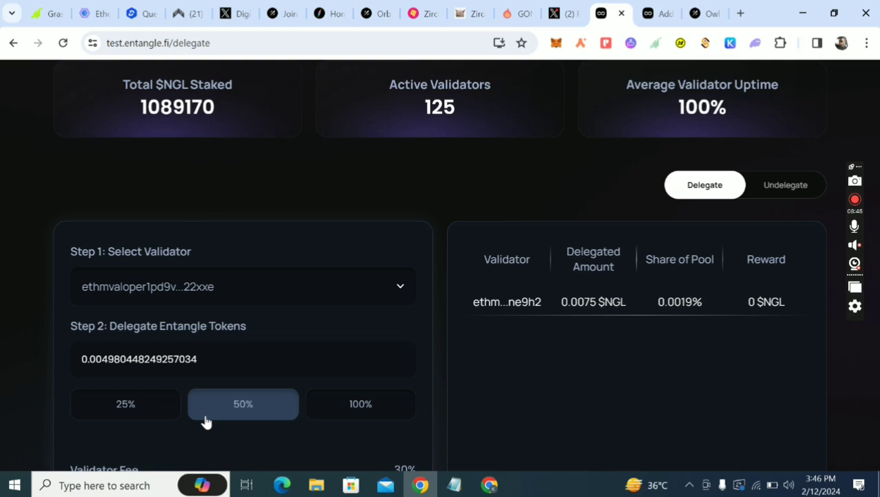
pyautogui.scroll(-2, 308, 354)
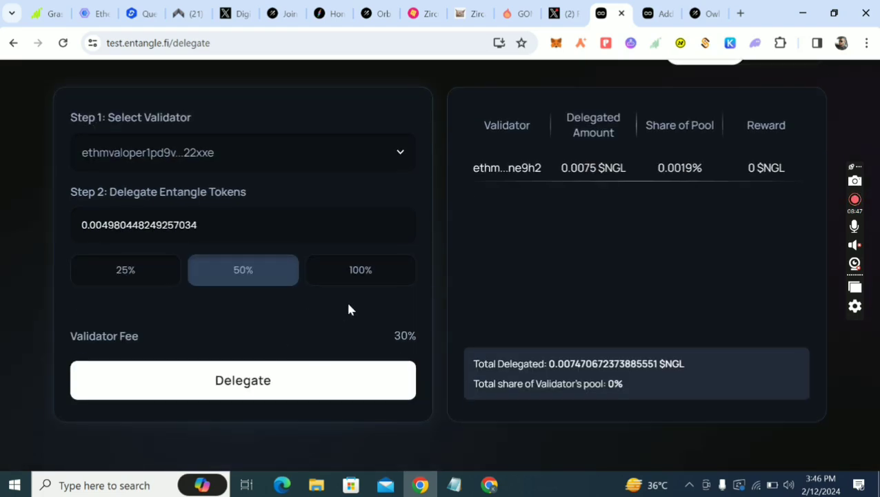